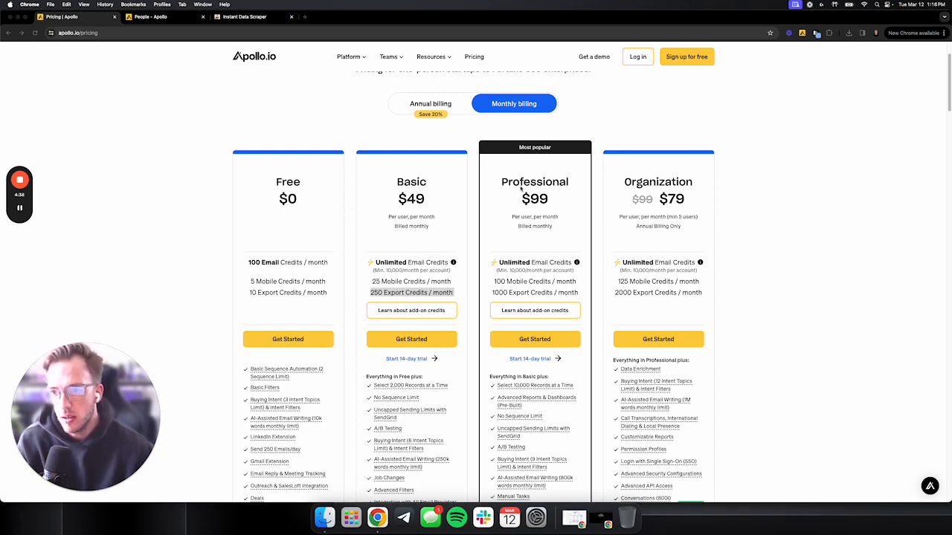
# Compare the monthly export credits of the Professional and Basic plans on the Apollo pricing page.
pyautogui.moveTo(491, 293); pyautogui.dragTo(579, 293)
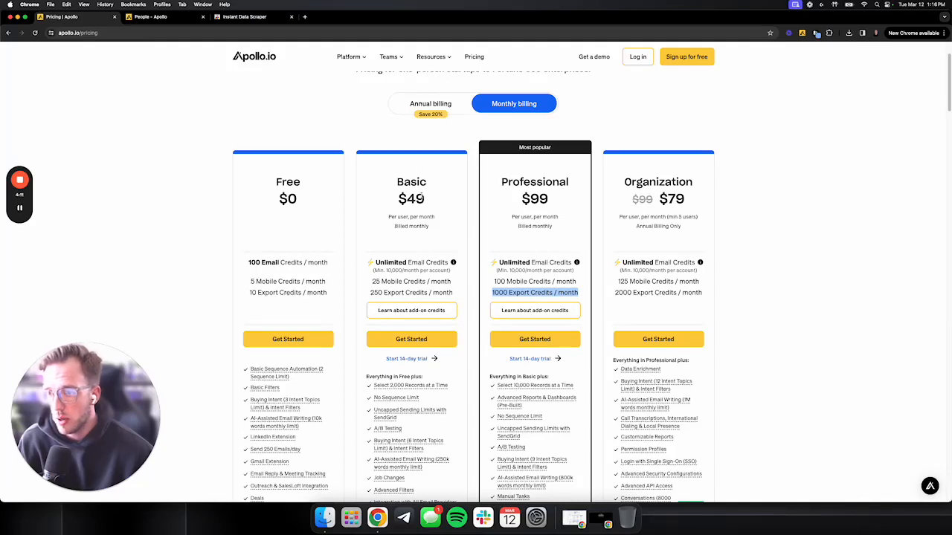
pyautogui.moveTo(369, 294); pyautogui.dragTo(453, 293)
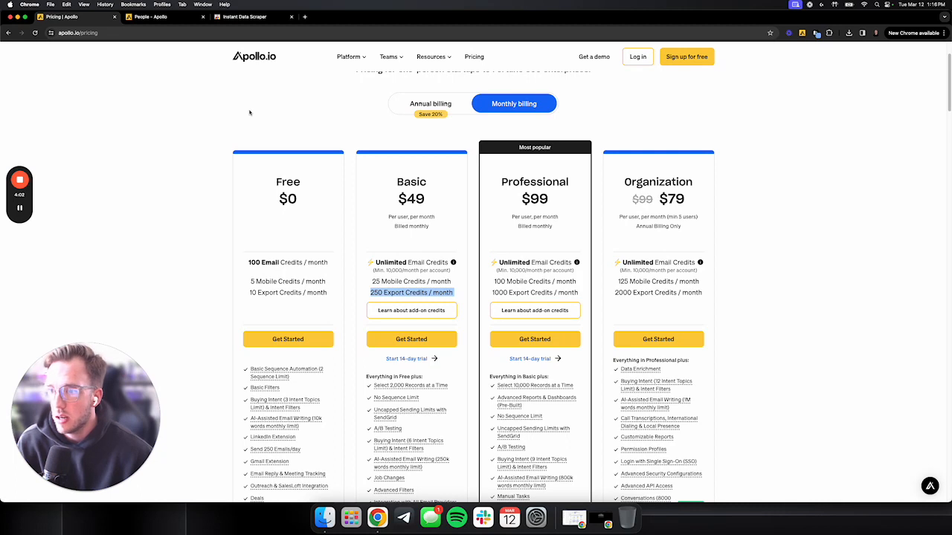
# Install the Instant Data Scraper extension from the Chrome Web Store and pin it to the browser toolbar.
pyautogui.click(255, 17)
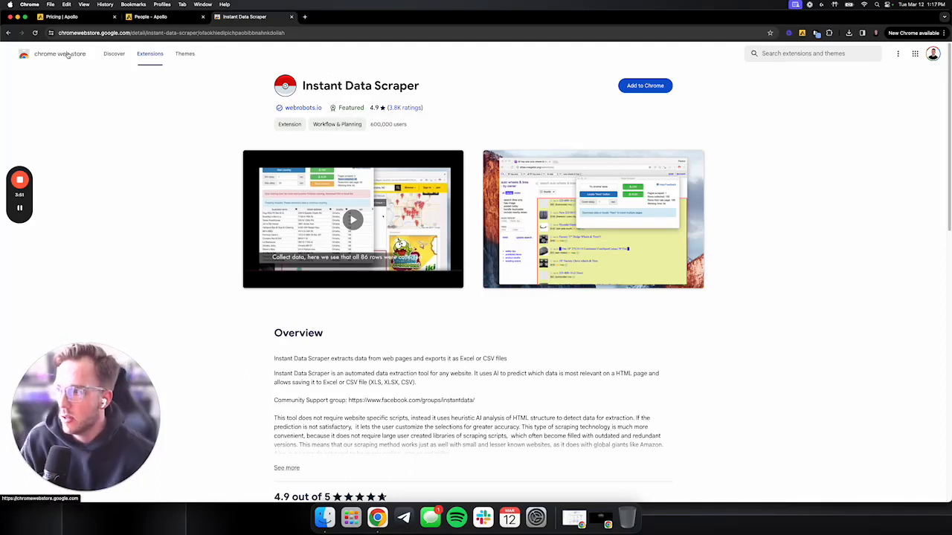
pyautogui.click(660, 86)
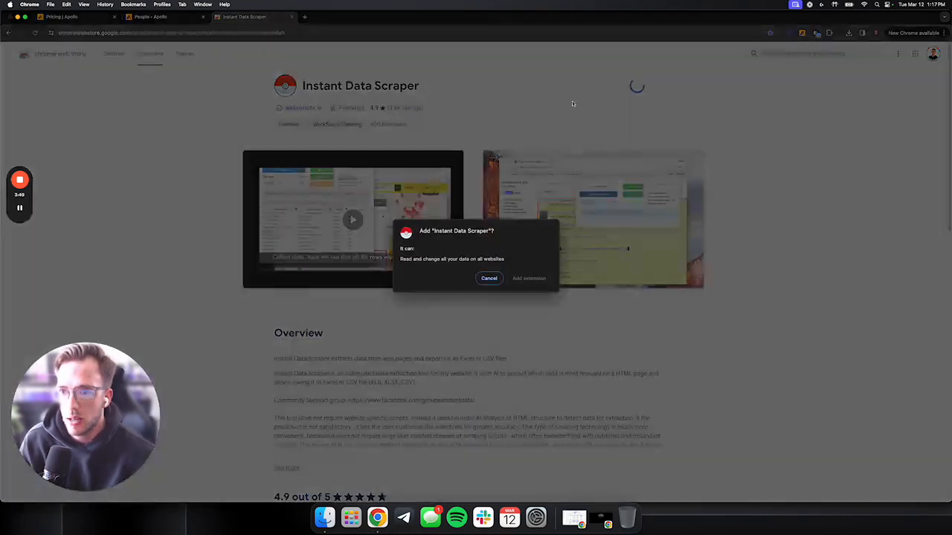
pyautogui.click(538, 275)
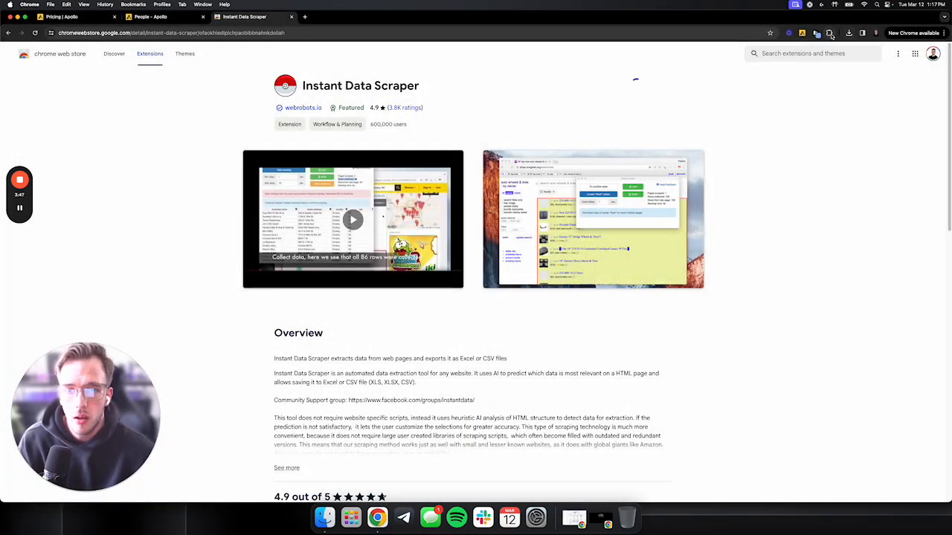
pyautogui.click(828, 33)
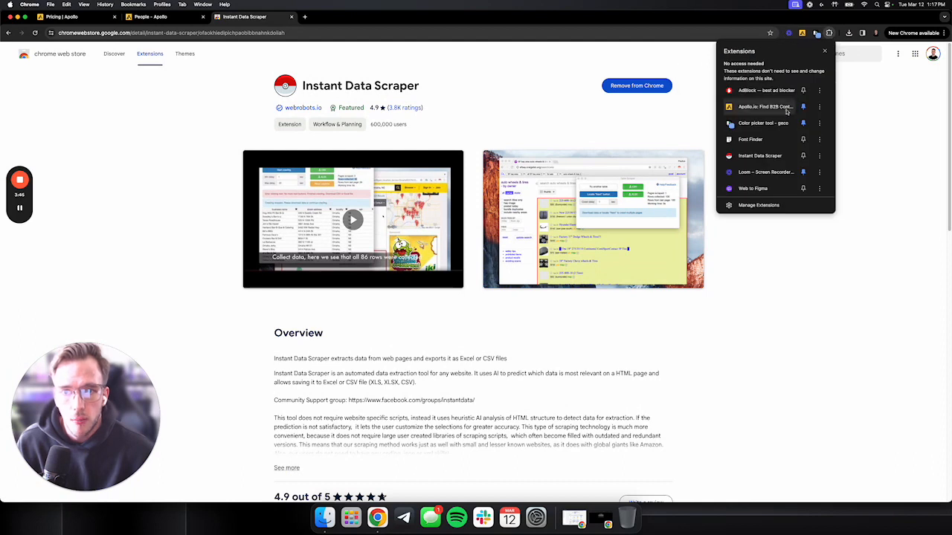
pyautogui.click(804, 156)
pyautogui.click(863, 113)
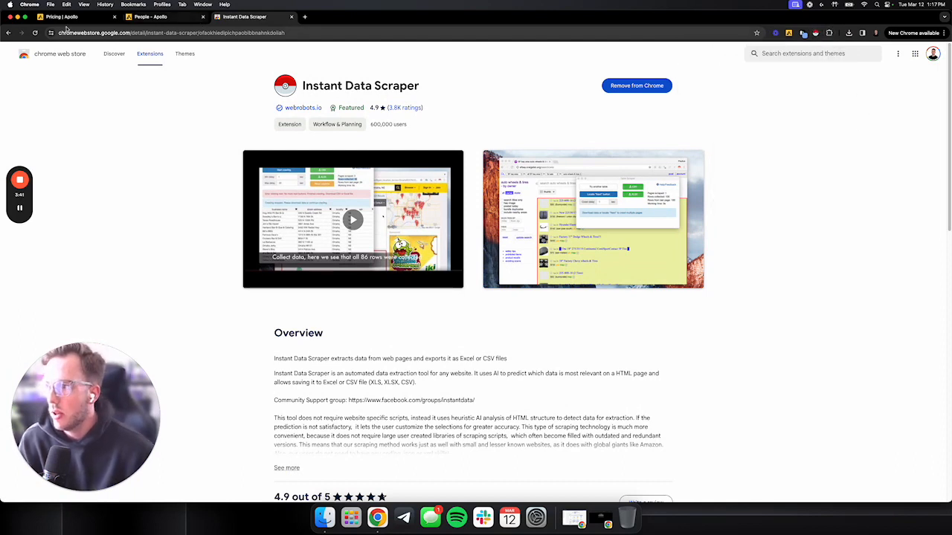
# Load the private saved search "Eye Doctors" in Apollo's people search and review its job title, location, keyword and email status filters.
pyautogui.click(160, 19)
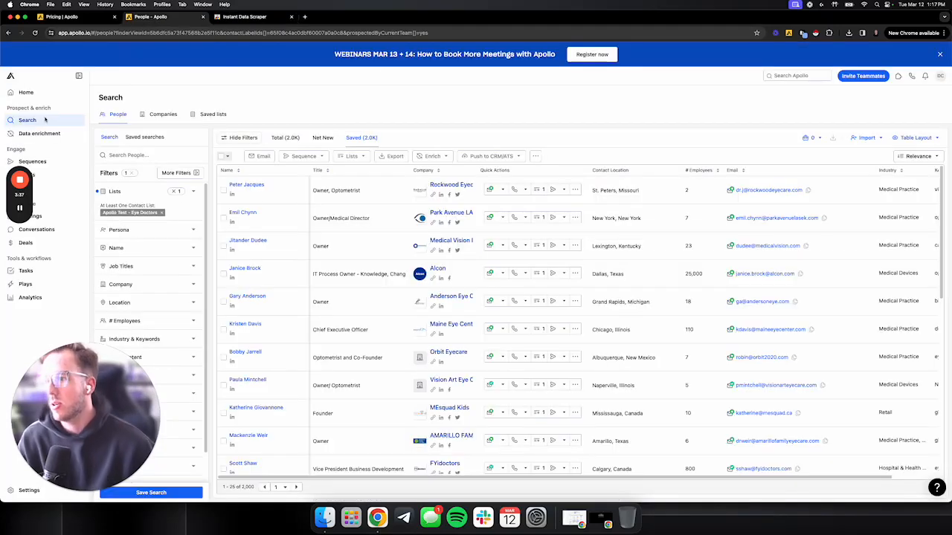
pyautogui.click(141, 137)
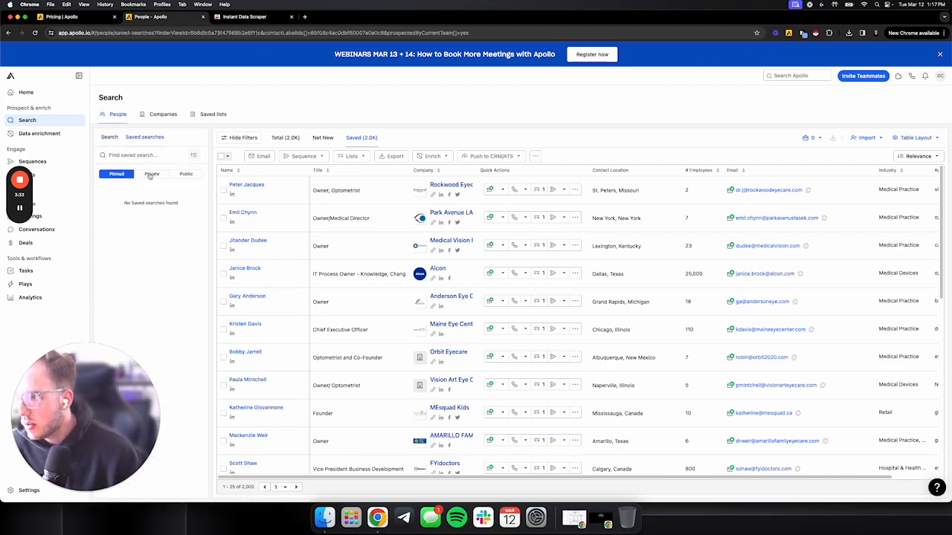
pyautogui.click(153, 174)
pyautogui.click(167, 191)
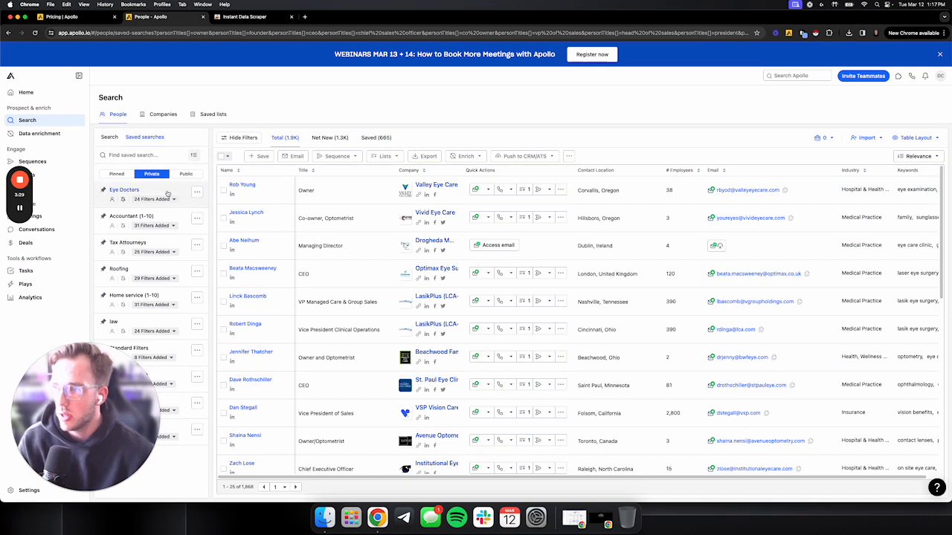
pyautogui.click(162, 197)
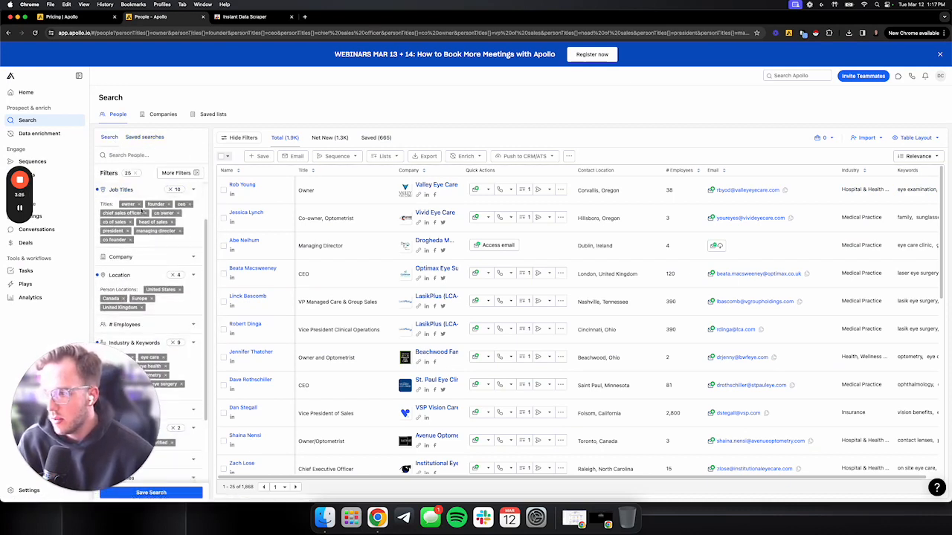
pyautogui.scroll(-1, 145, 216)
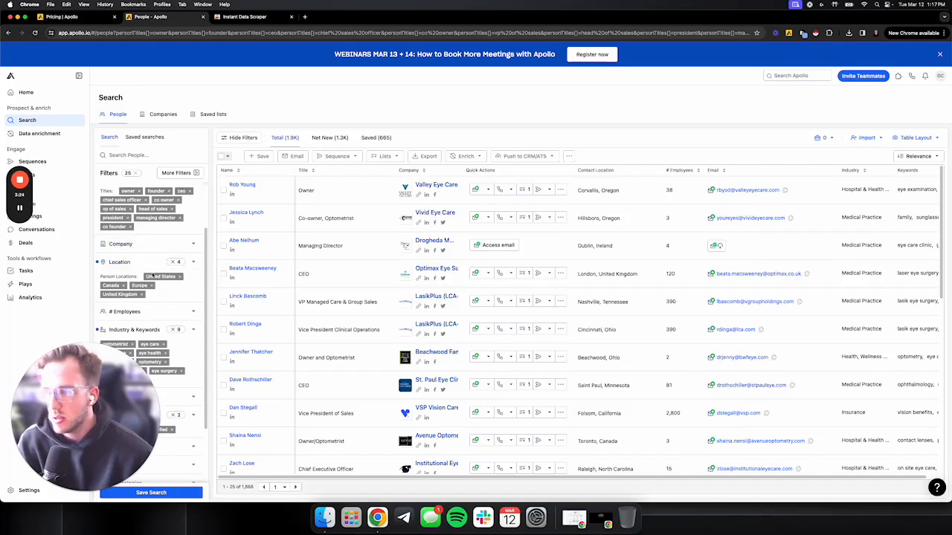
pyautogui.scroll(-5, 152, 276)
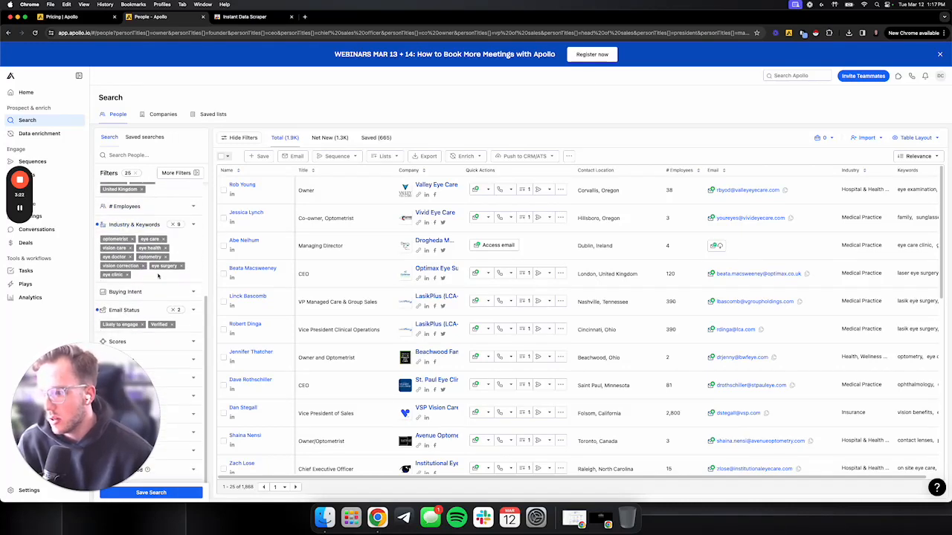
pyautogui.scroll(6, 123, 235)
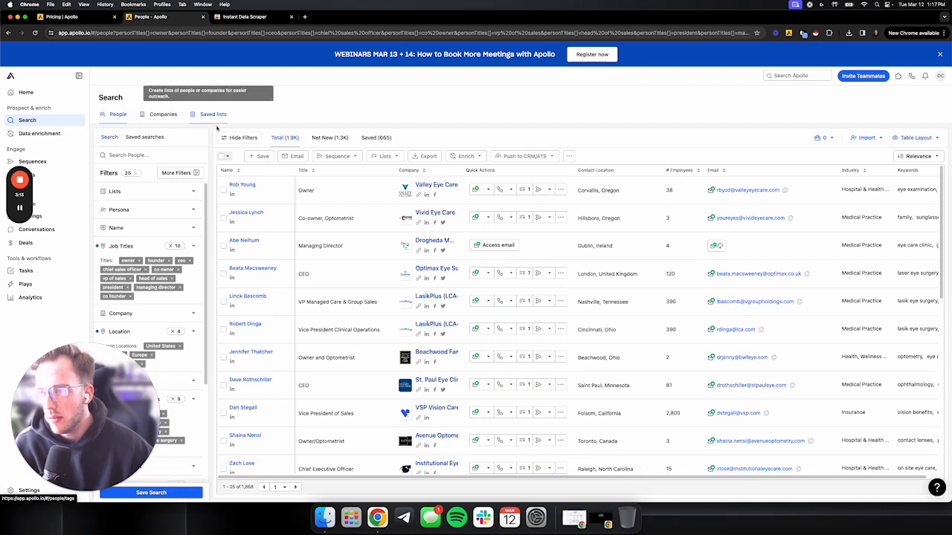
# Select all people in the search results, and open the saved people list "Apollo Test - Eye Doctors".
pyautogui.click(222, 158)
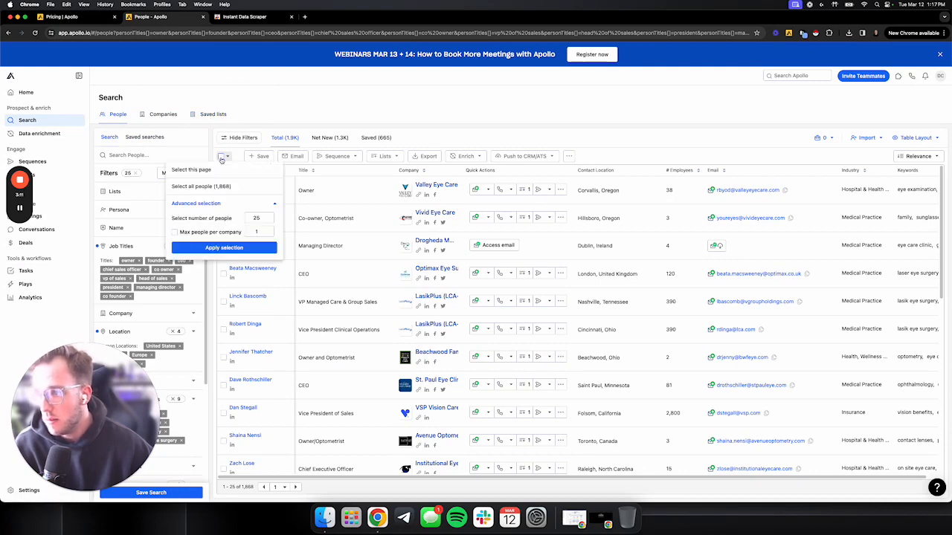
pyautogui.click(225, 187)
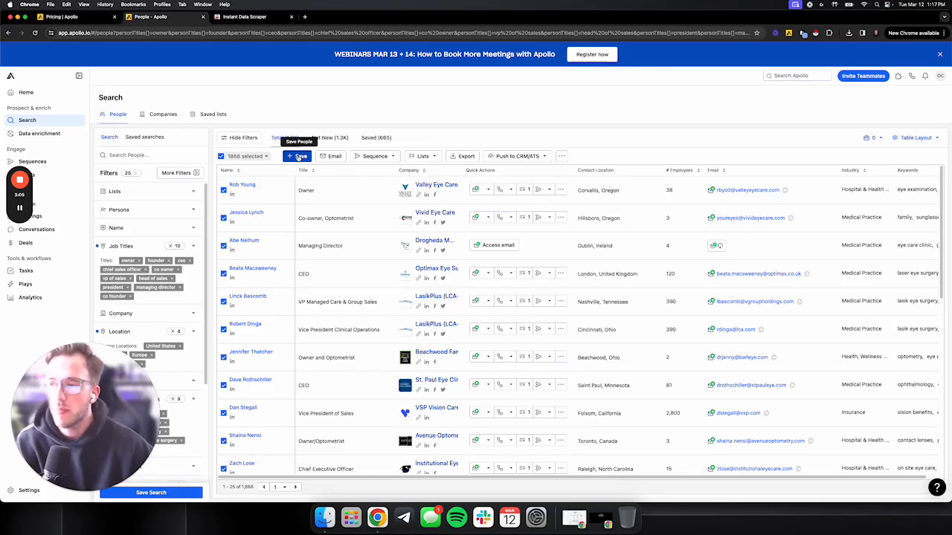
pyautogui.click(209, 118)
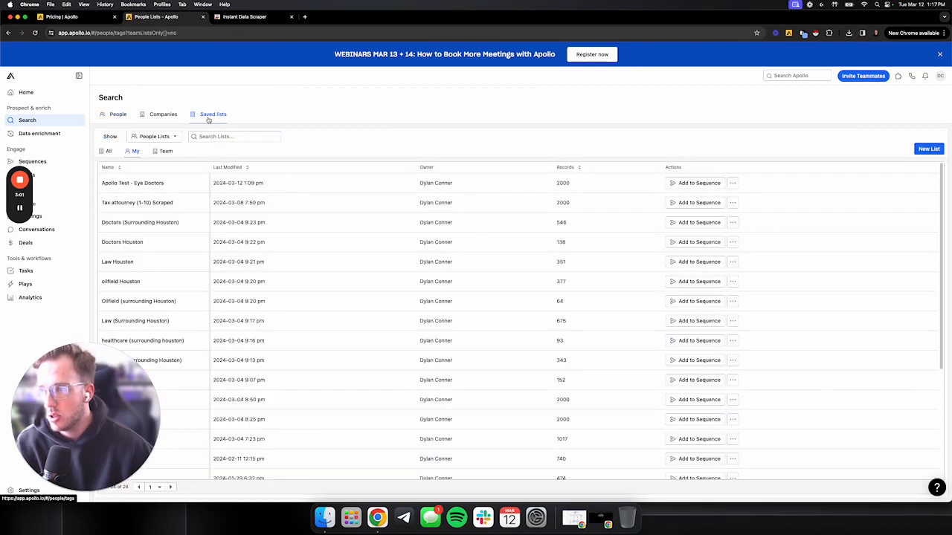
pyautogui.click(177, 185)
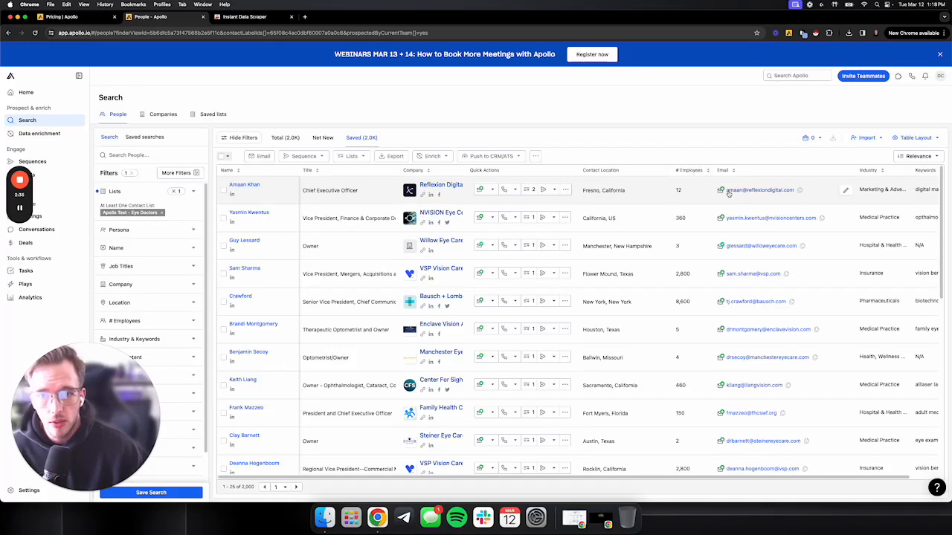
# Check which columns the Customized layout includes for the people table, leaving the layout as it is.
pyautogui.click(914, 137)
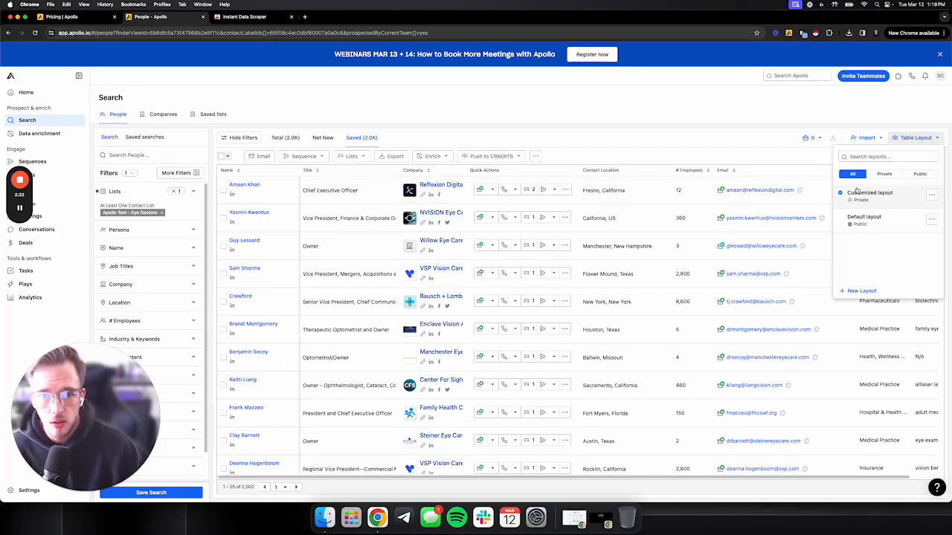
pyautogui.click(931, 195)
pyautogui.click(925, 209)
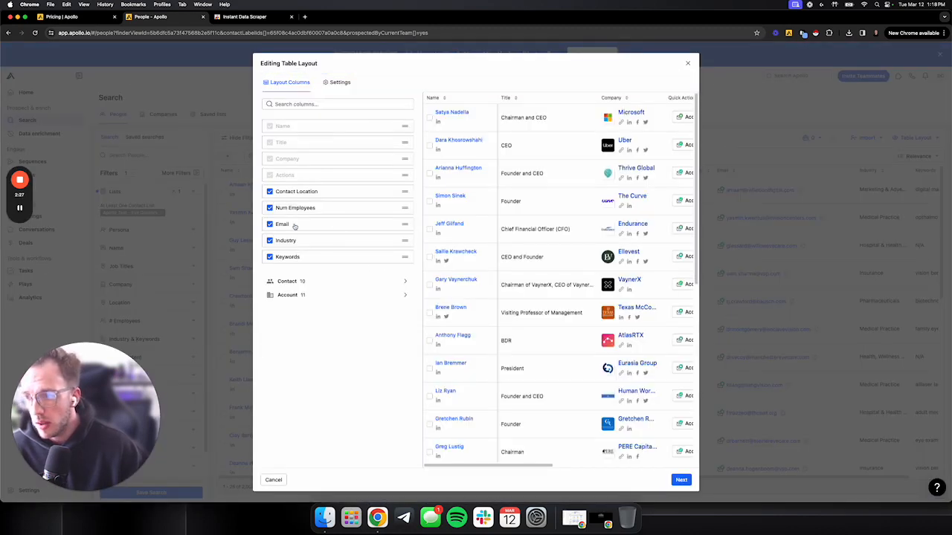
pyautogui.click(688, 65)
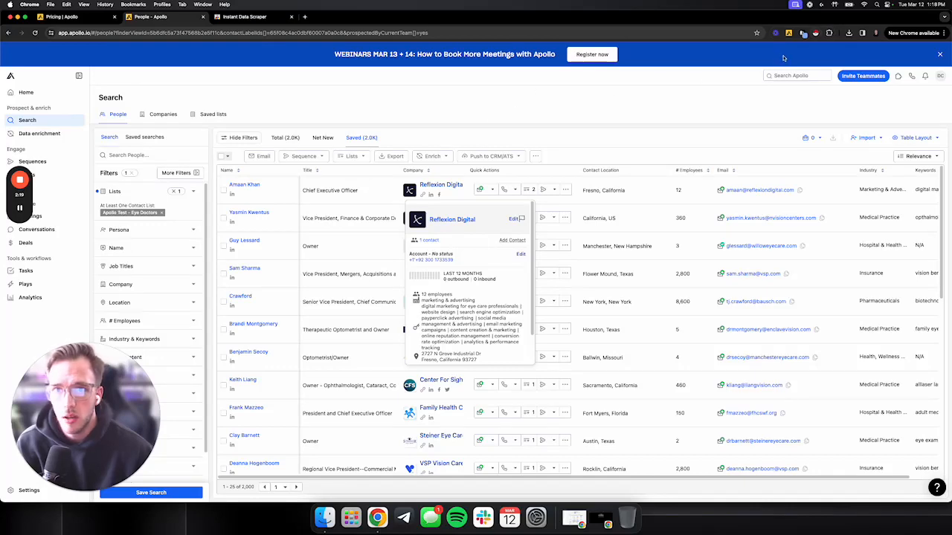
# Run Instant Data Scraper on the people list, mark the next-page arrow as its "Next" button and start crawling.
pyautogui.click(813, 33)
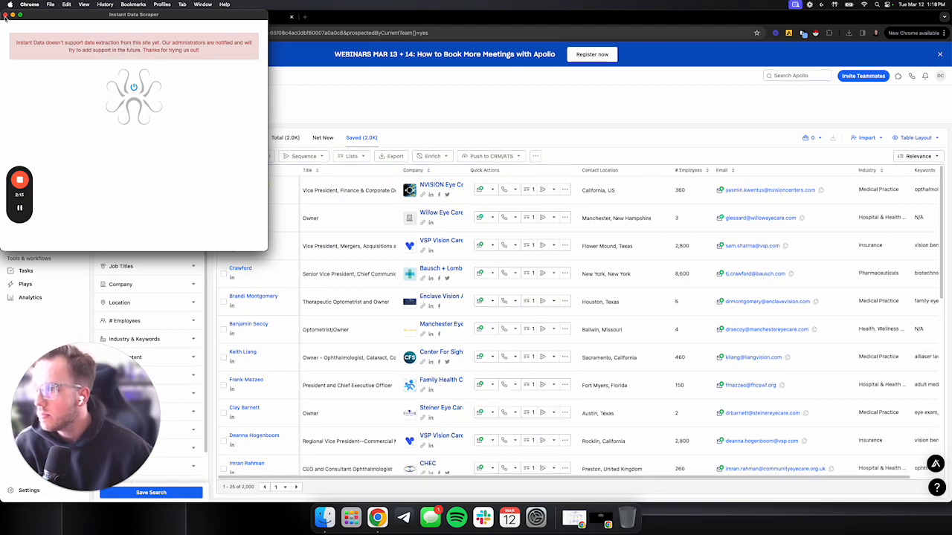
pyautogui.click(5, 14)
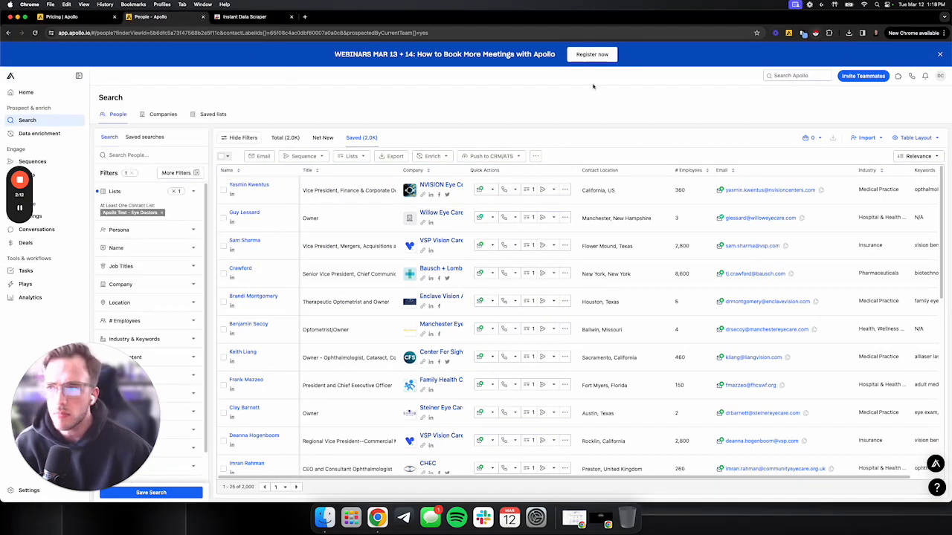
pyautogui.click(815, 34)
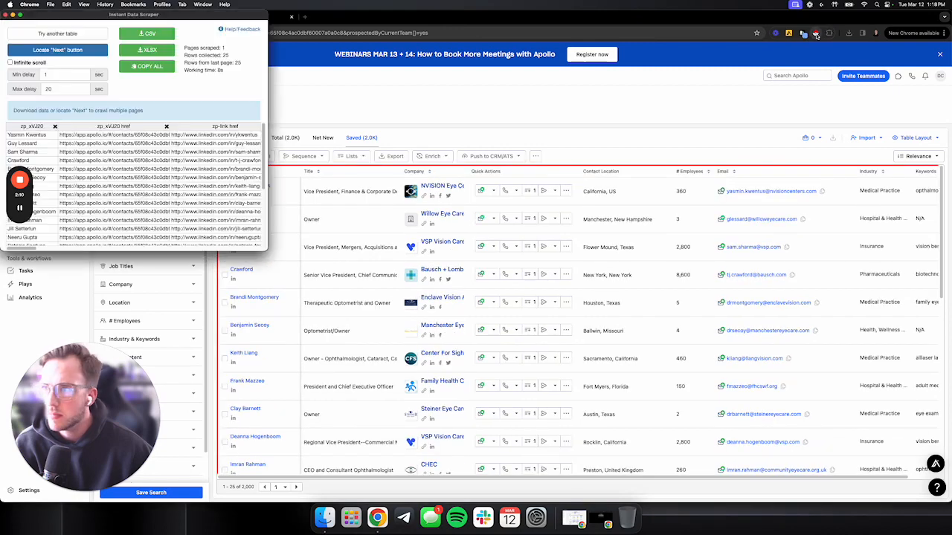
pyautogui.click(67, 50)
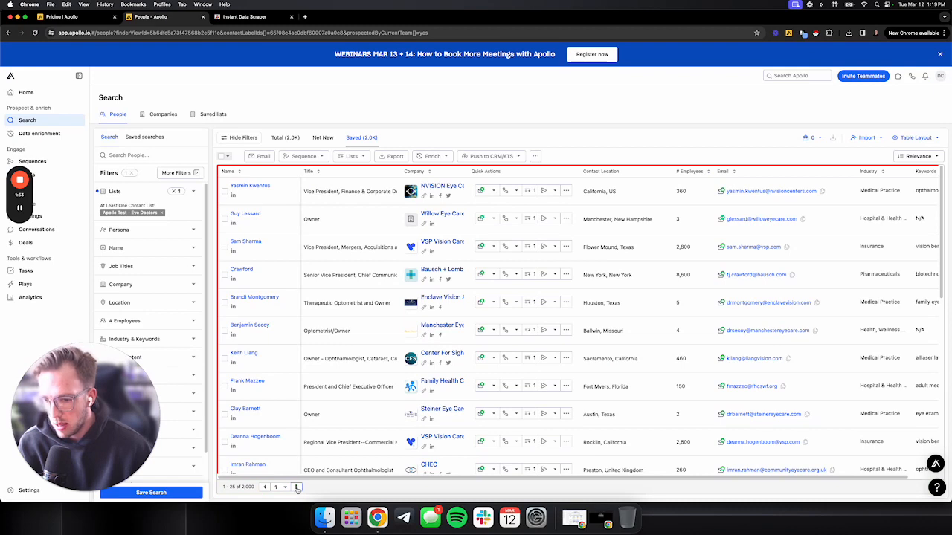
pyautogui.rightClick(376, 511)
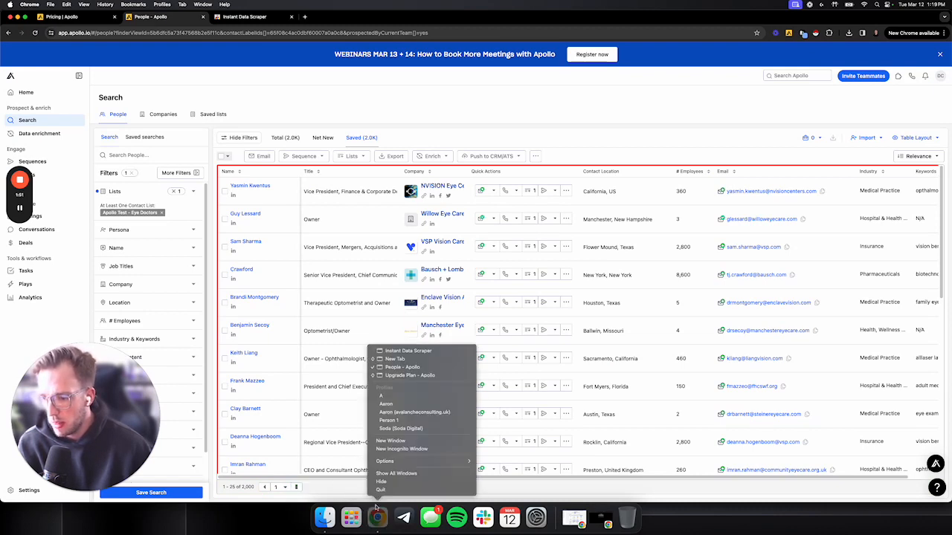
pyautogui.click(388, 352)
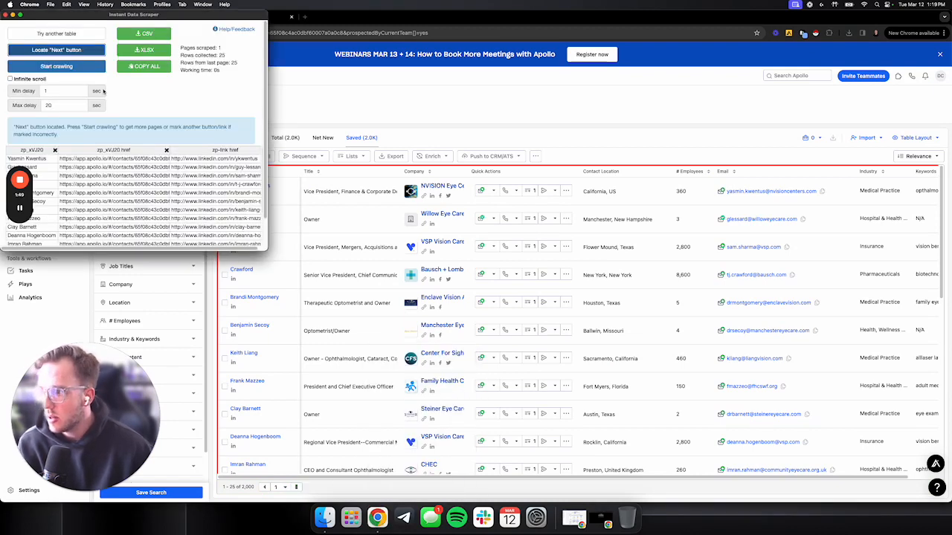
pyautogui.click(62, 67)
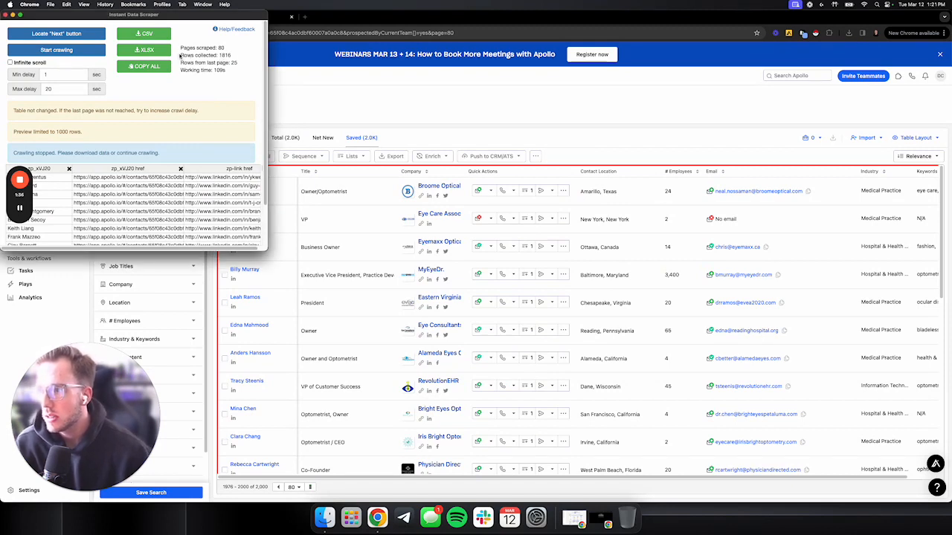
# Review the number of collected rows and look through the scraped columns for company, website, social links, location and email addresses.
pyautogui.moveTo(180, 55); pyautogui.dragTo(233, 58)
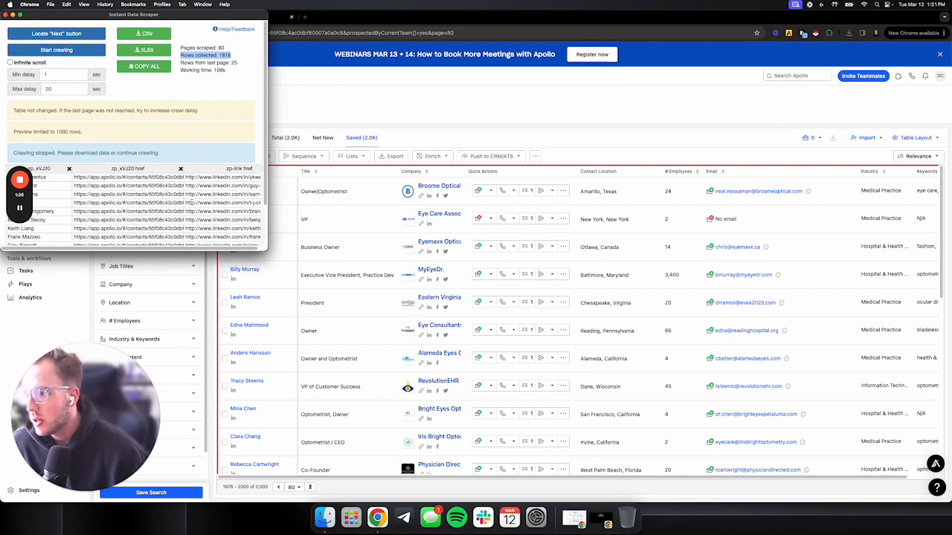
pyautogui.hscroll(10, 191, 201)
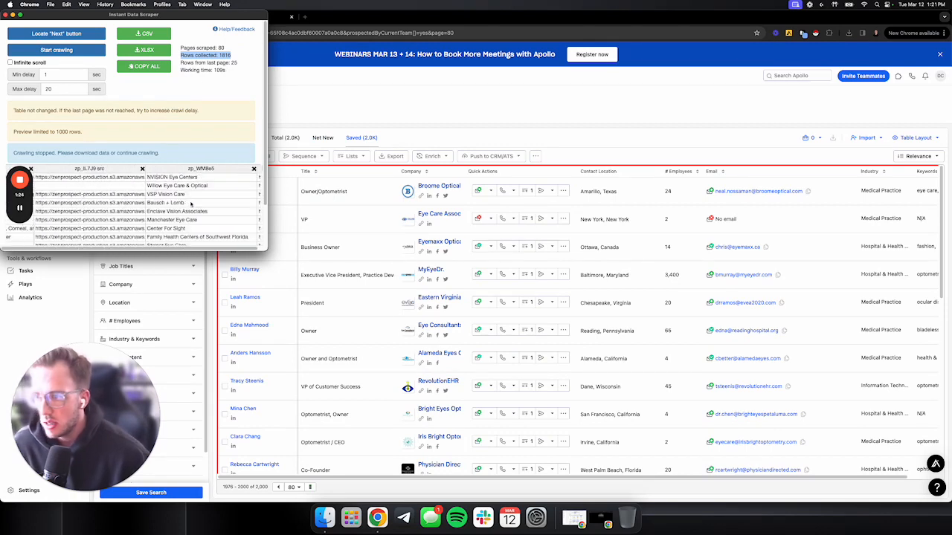
pyautogui.hscroll(-10, 191, 204)
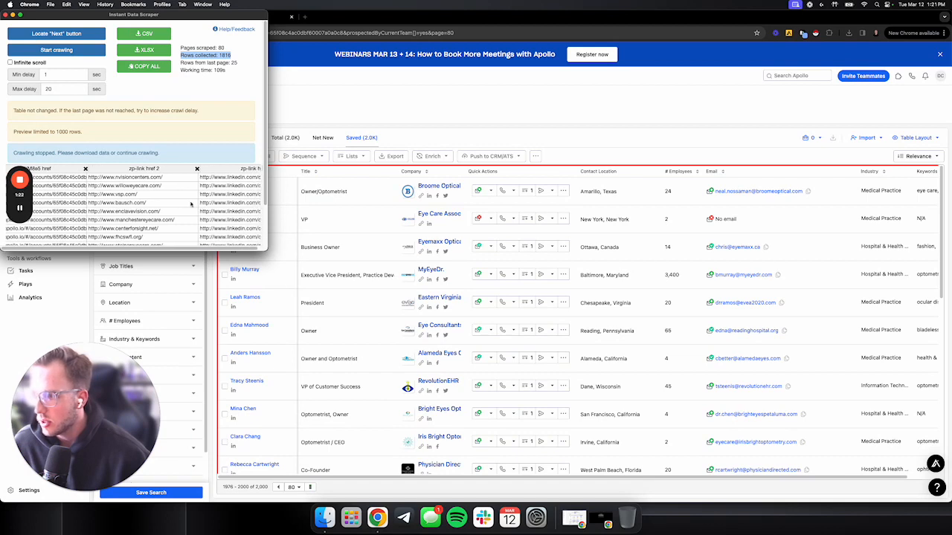
pyautogui.hscroll(6, 191, 204)
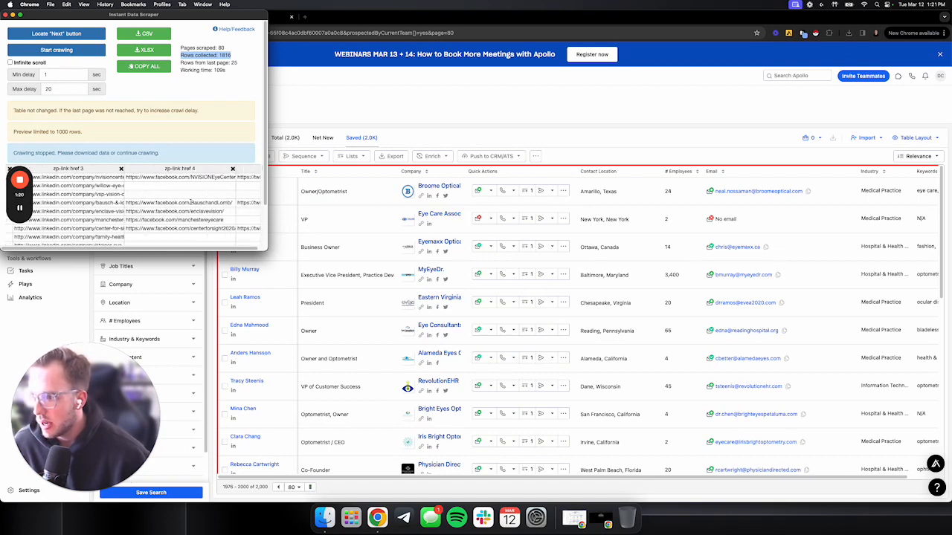
pyautogui.hscroll(10, 191, 202)
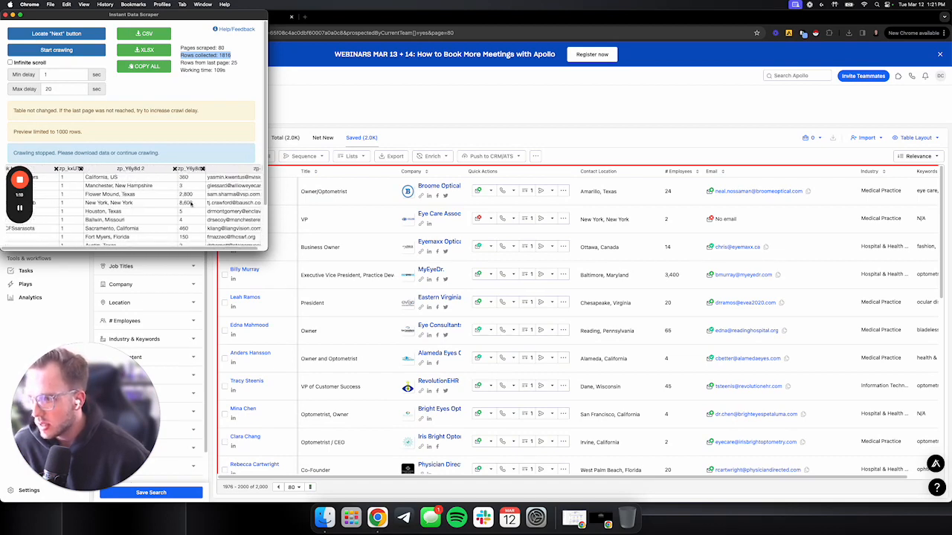
pyautogui.hscroll(8, 191, 204)
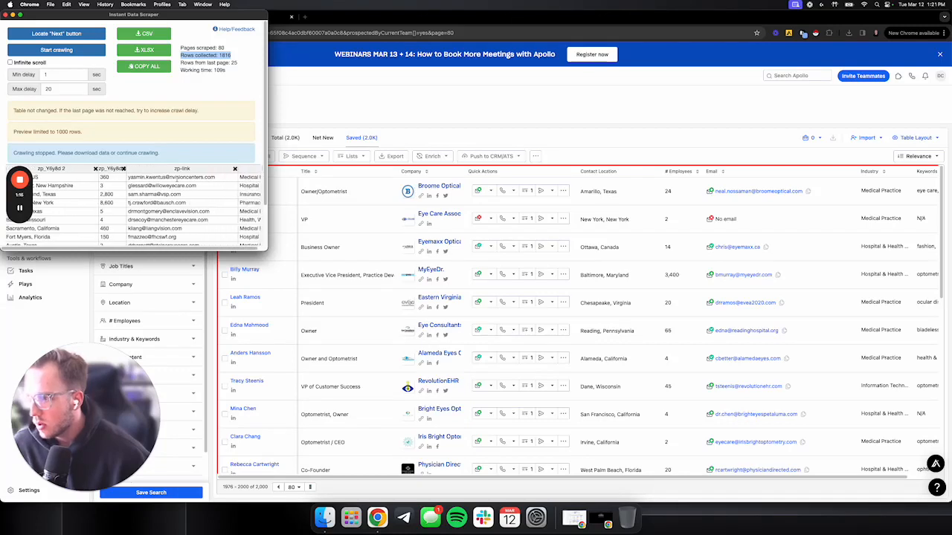
pyautogui.moveTo(130, 177); pyautogui.dragTo(181, 229)
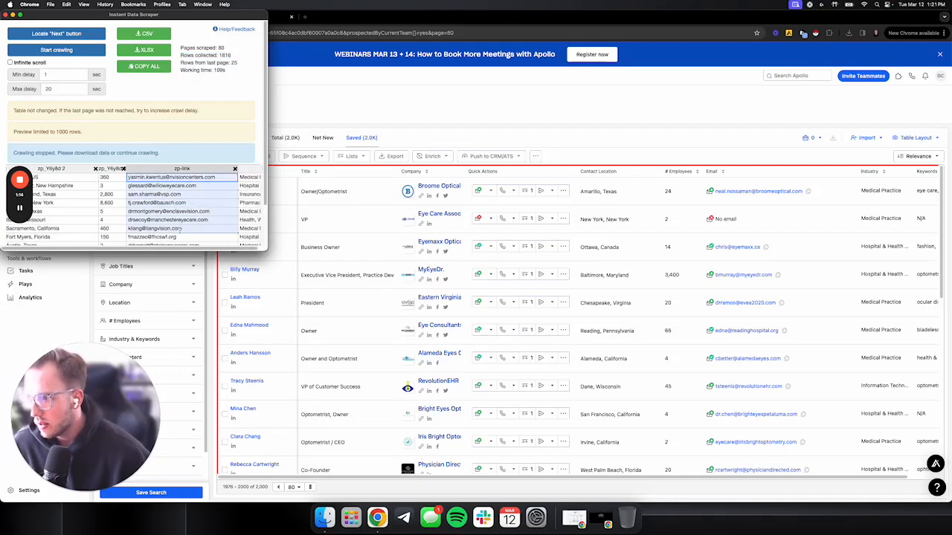
# Export the scraped people rows from Instant Data Scraper as a CSV file.
pyautogui.click(161, 91)
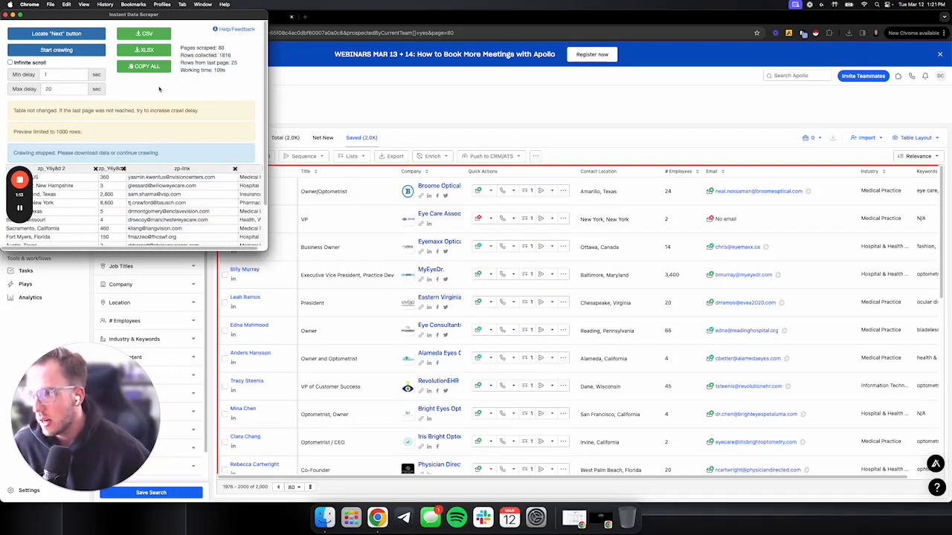
pyautogui.click(148, 34)
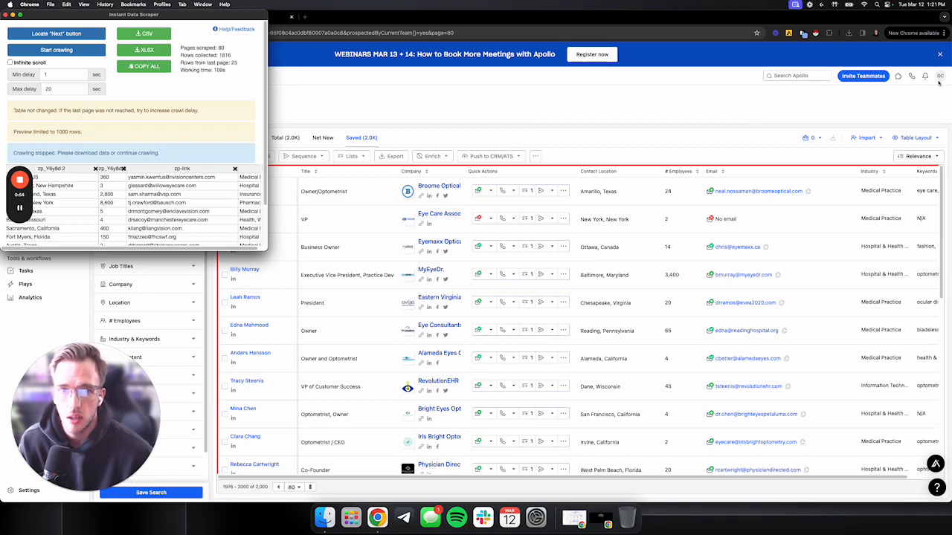
# Open the Apollo account's credit usage and check how many email credits and export credits have been used.
pyautogui.click(940, 78)
pyautogui.click(940, 77)
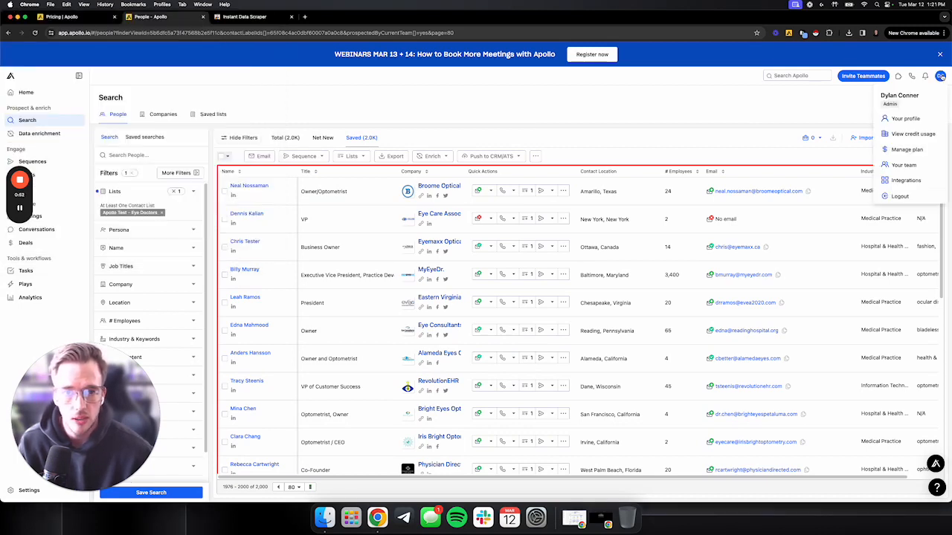
pyautogui.click(914, 135)
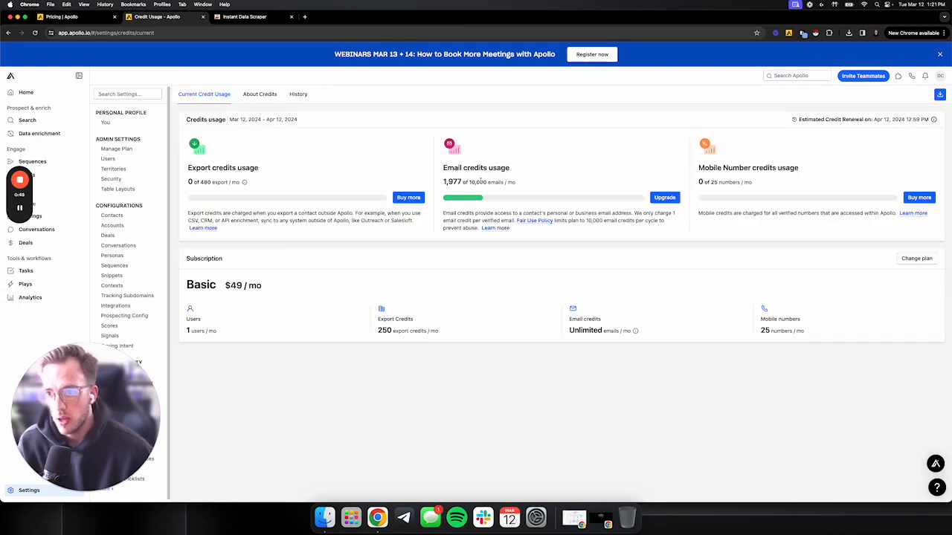
pyautogui.moveTo(443, 181); pyautogui.dragTo(522, 186)
pyautogui.tripleClick(480, 182)
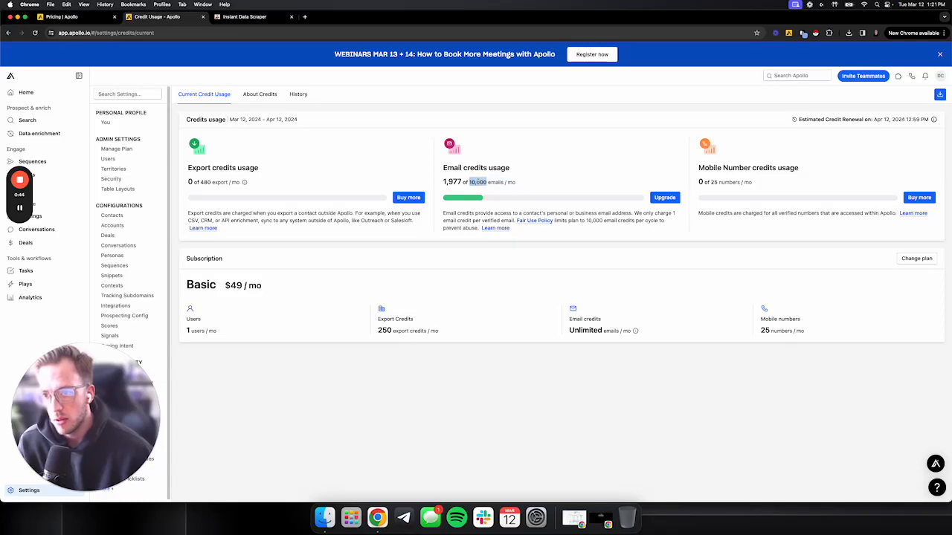
pyautogui.tripleClick(478, 157)
pyautogui.tripleClick(303, 151)
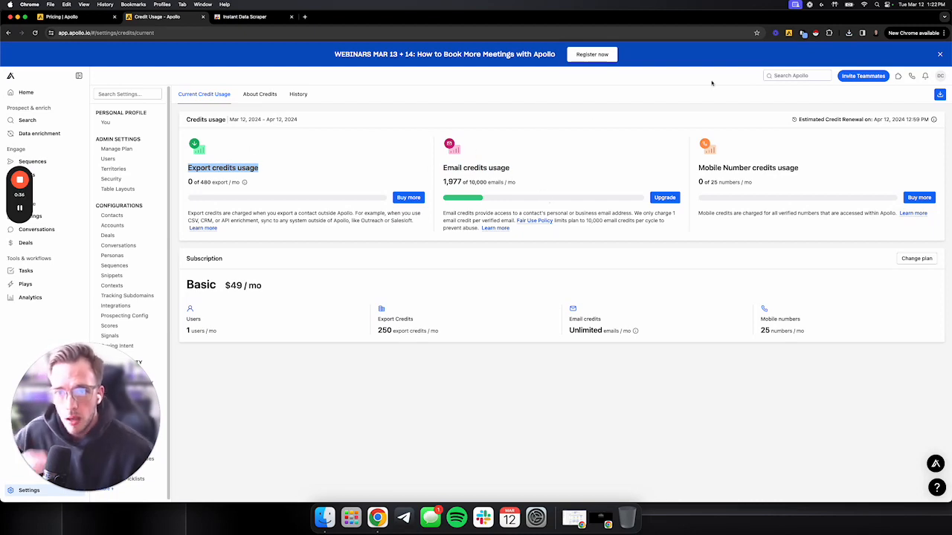
# Open the plan management page and check the monthly total of the current Apollo subscription.
pyautogui.click(940, 76)
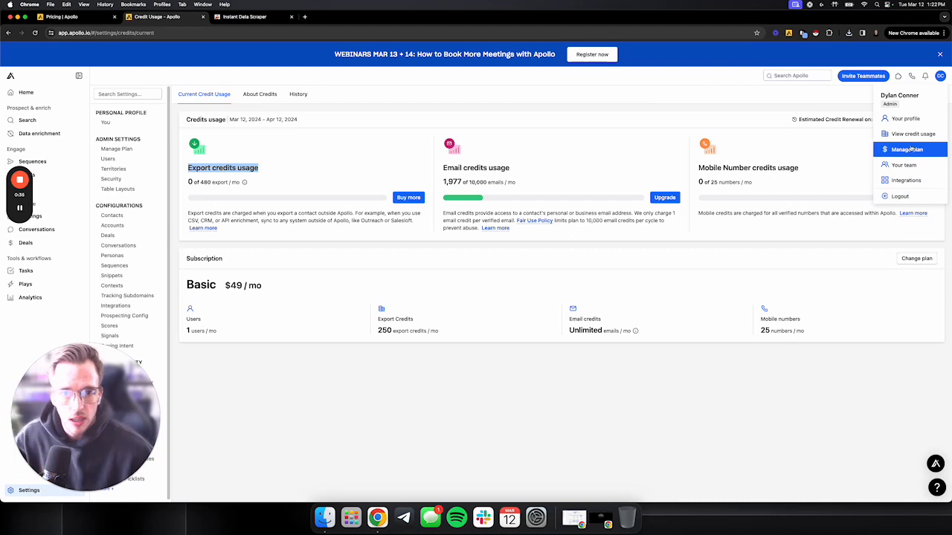
pyautogui.click(909, 149)
pyautogui.moveTo(917, 245); pyautogui.dragTo(914, 241)
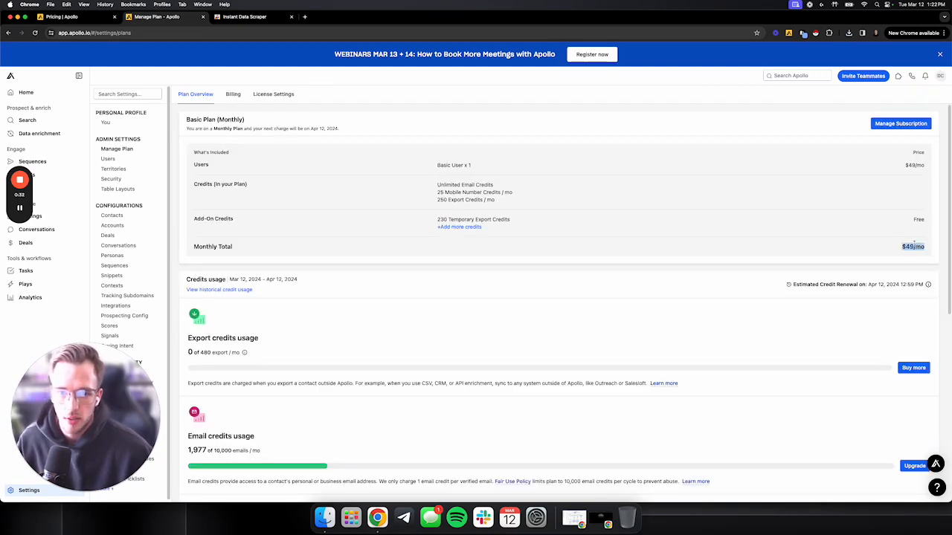